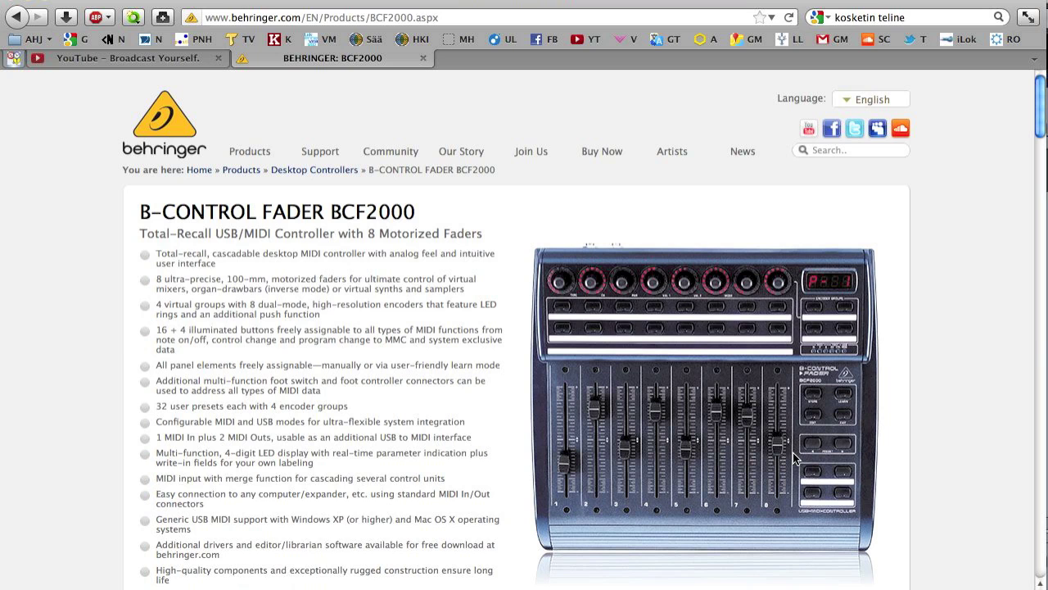
Switch from Firefox's BCF2000 product page to Cubase
key("super+Tab")
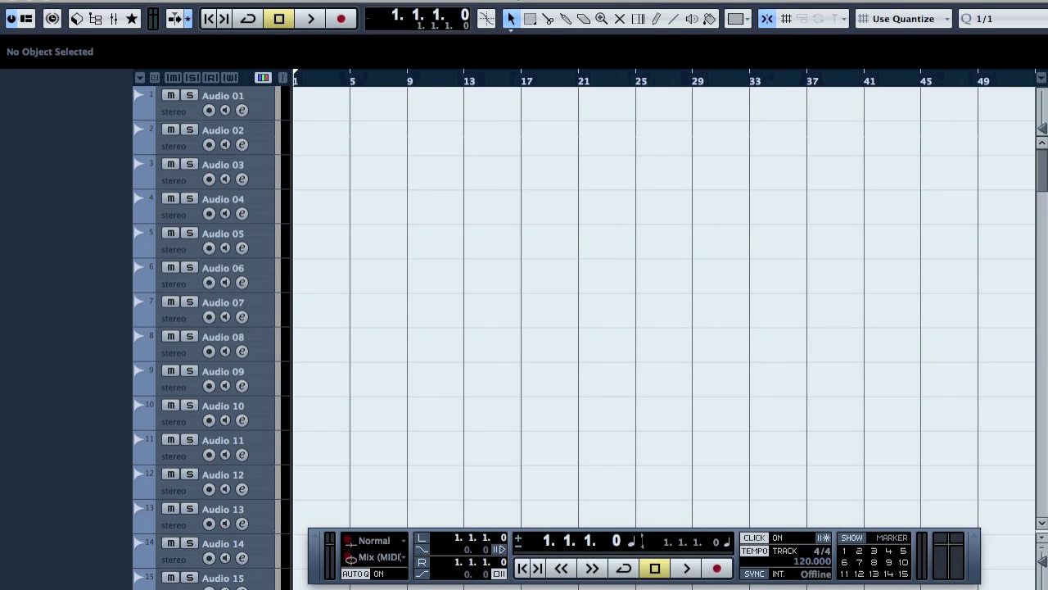
Open Device Setup and select Generic Remote under Remote Devices
left_click(501, 1)
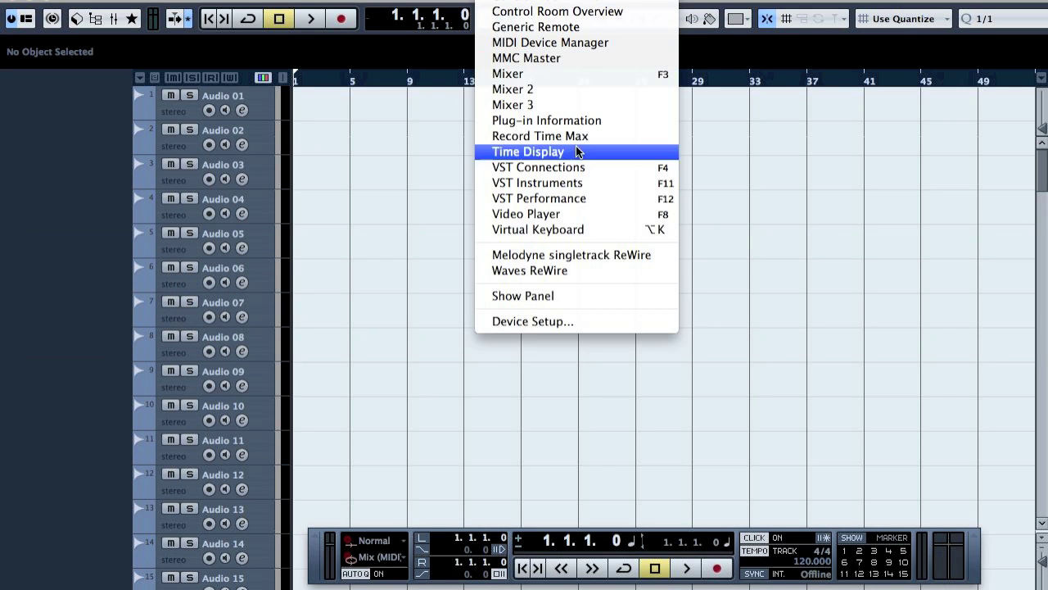
left_click(585, 322)
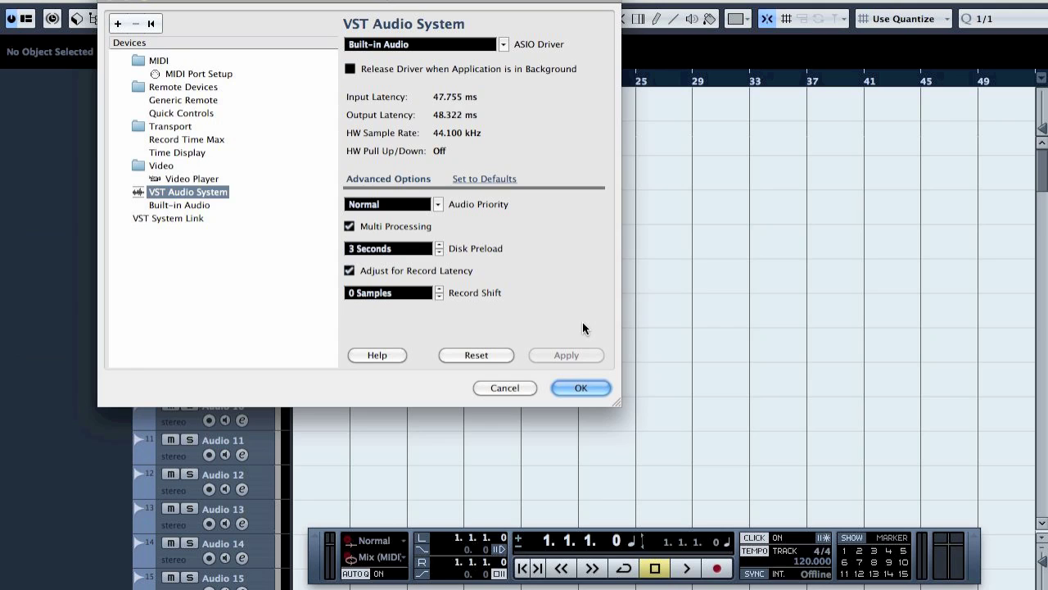
left_click(193, 89)
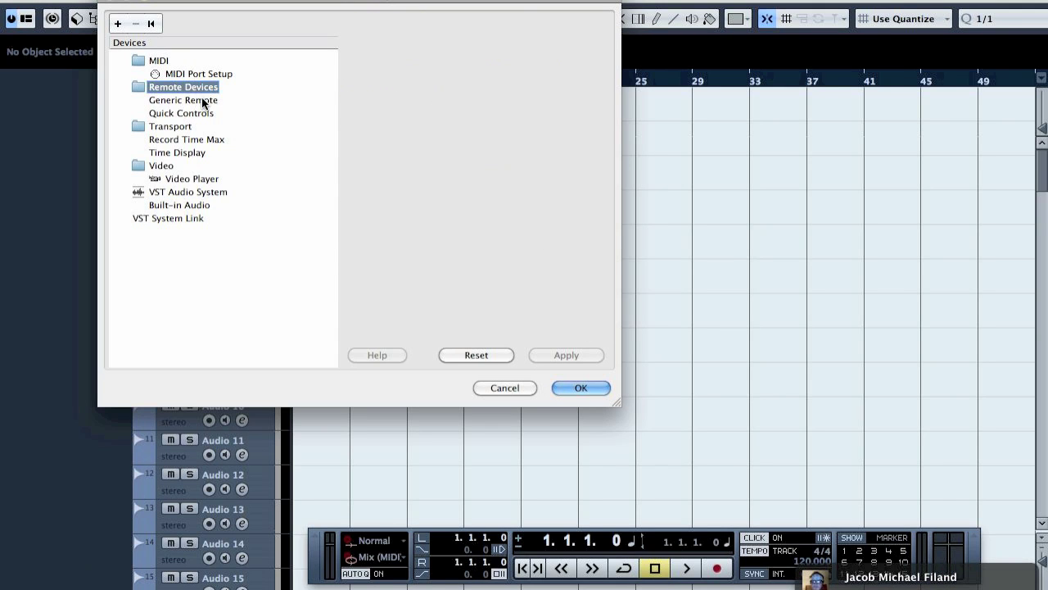
left_click(206, 100)
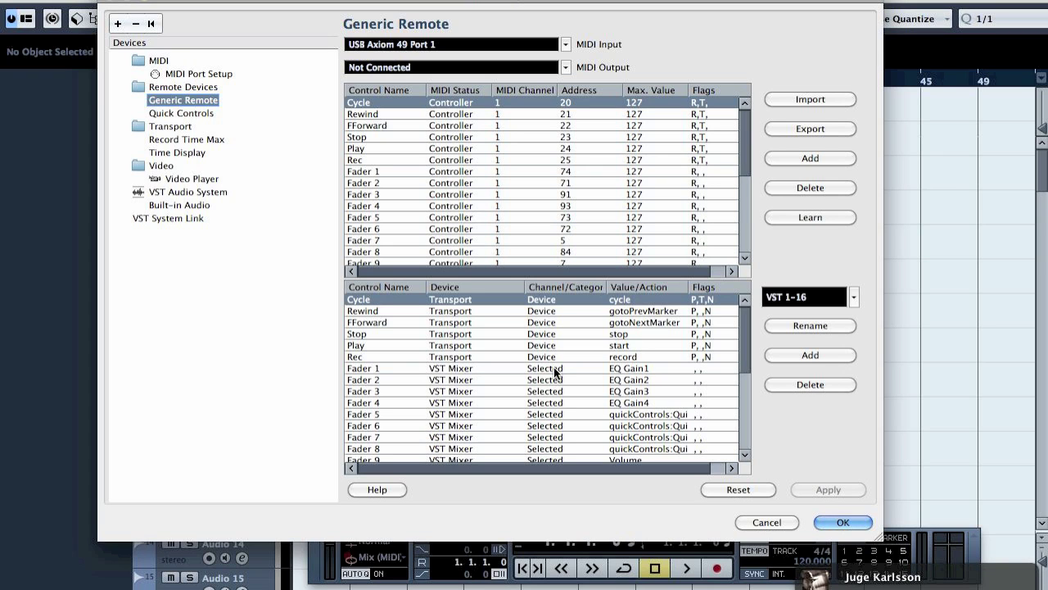
Import the PseudoMixerTest.xml mapping file into the Generic Remote
left_click(837, 95)
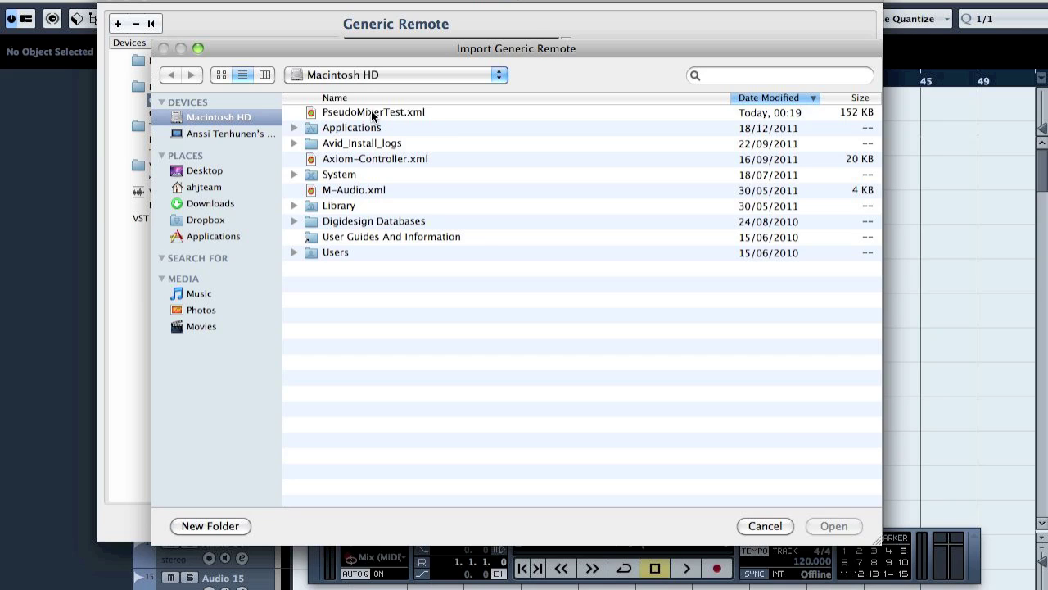
left_click(373, 112)
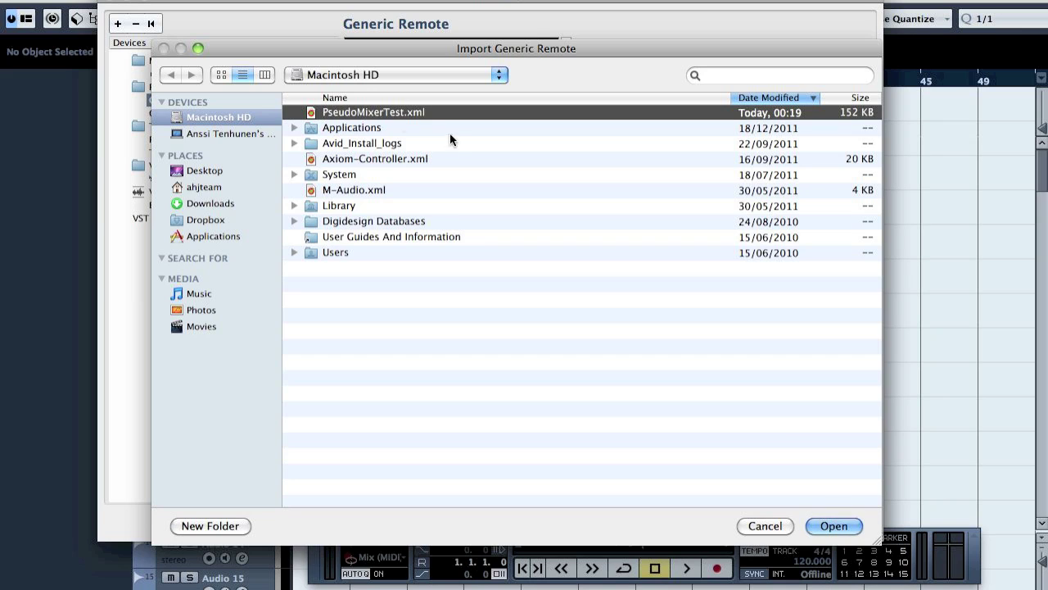
left_click(834, 527)
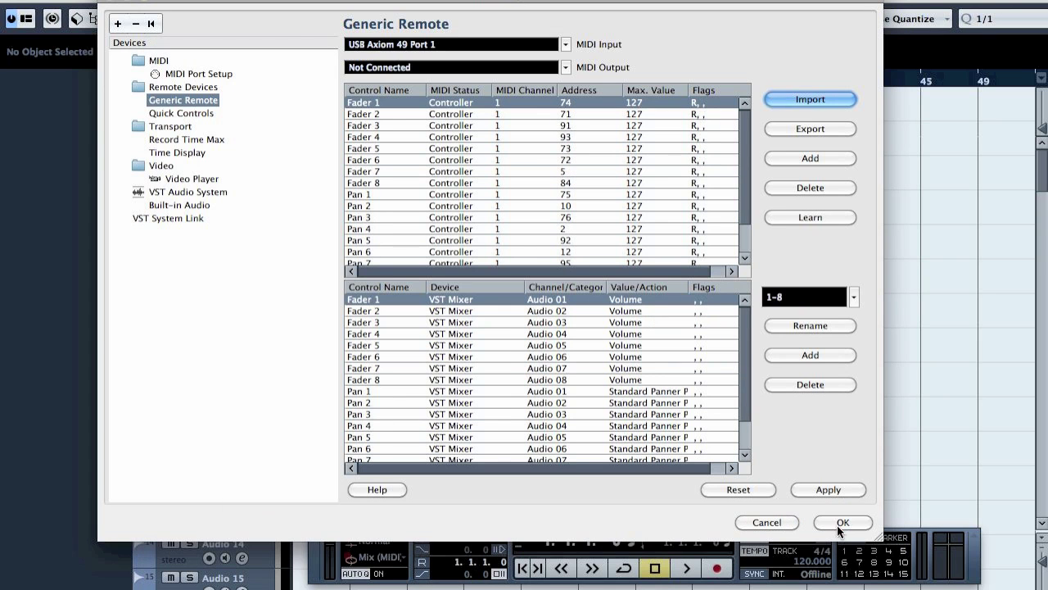
Review the channel bank list without changing it, then confirm Device Setup with OK
left_click(854, 297)
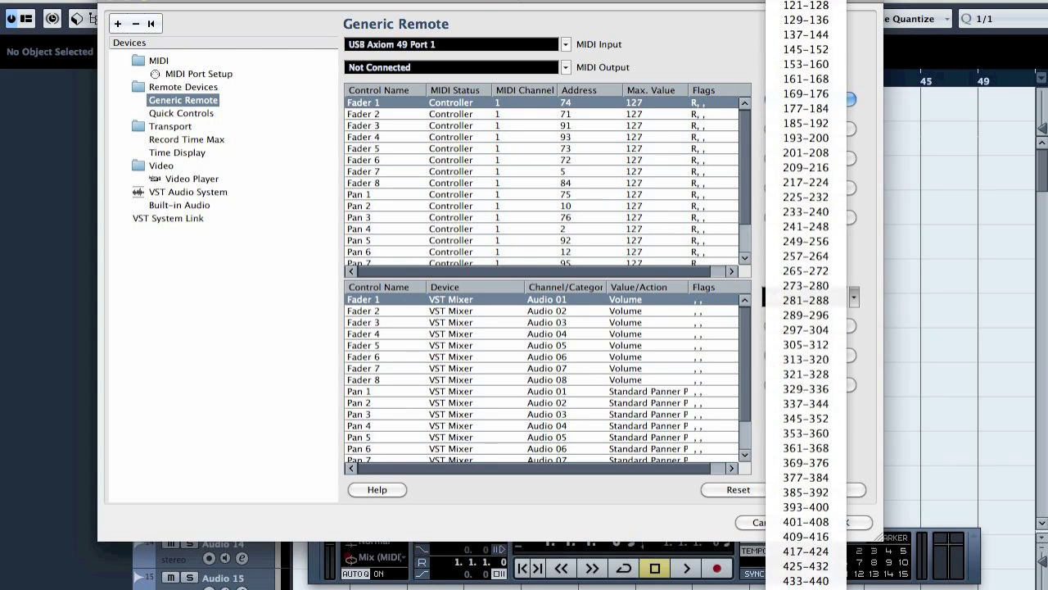
left_click(867, 452)
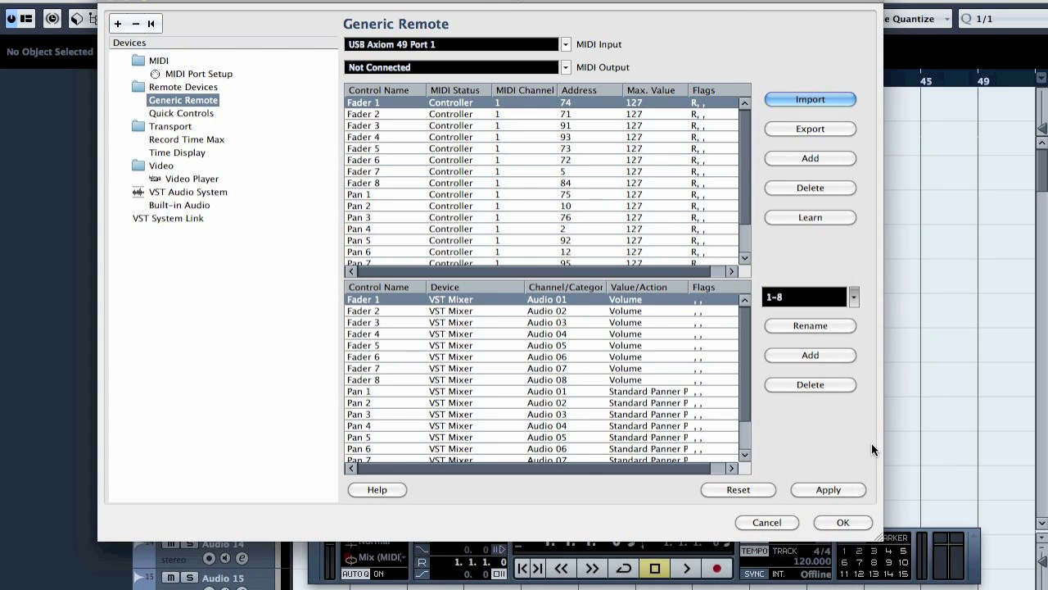
left_click(844, 522)
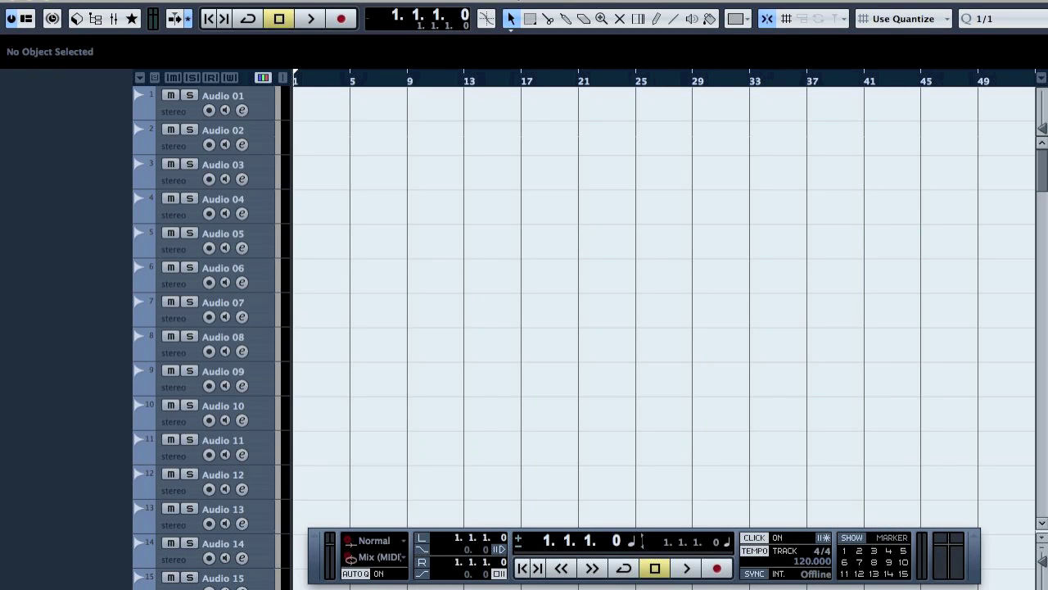
Open the mixer and scroll it right to show Audio 23–48
left_click(114, 21)
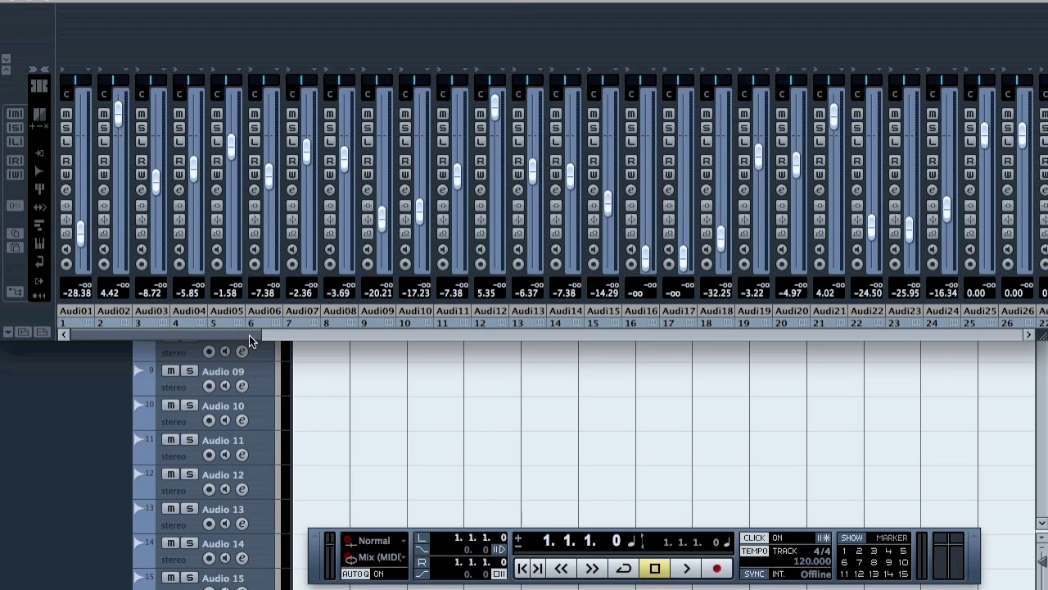
left_click_drag(244, 340, 407, 335)
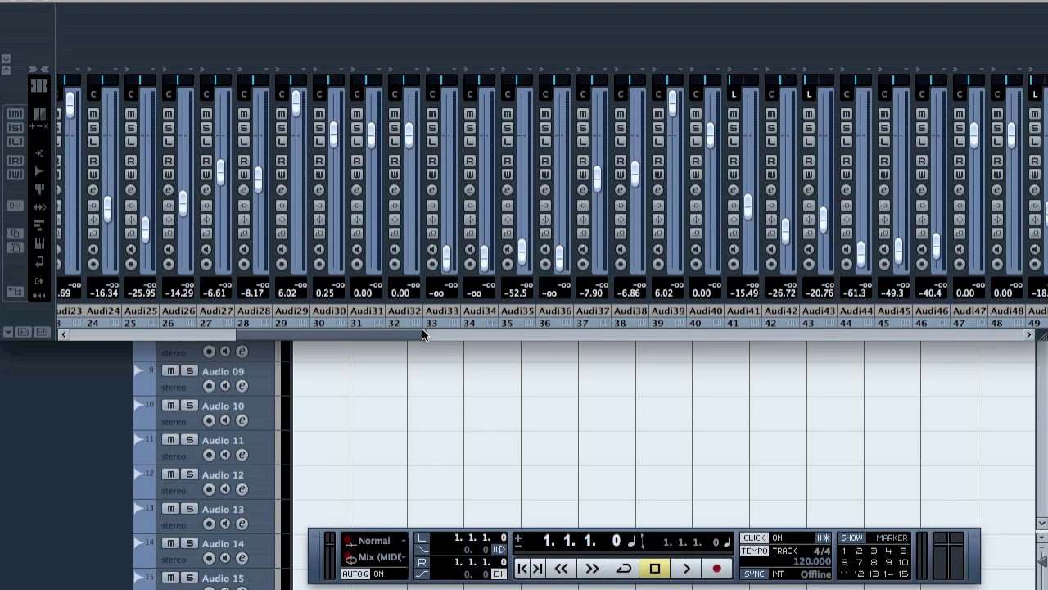
left_click(503, 0)
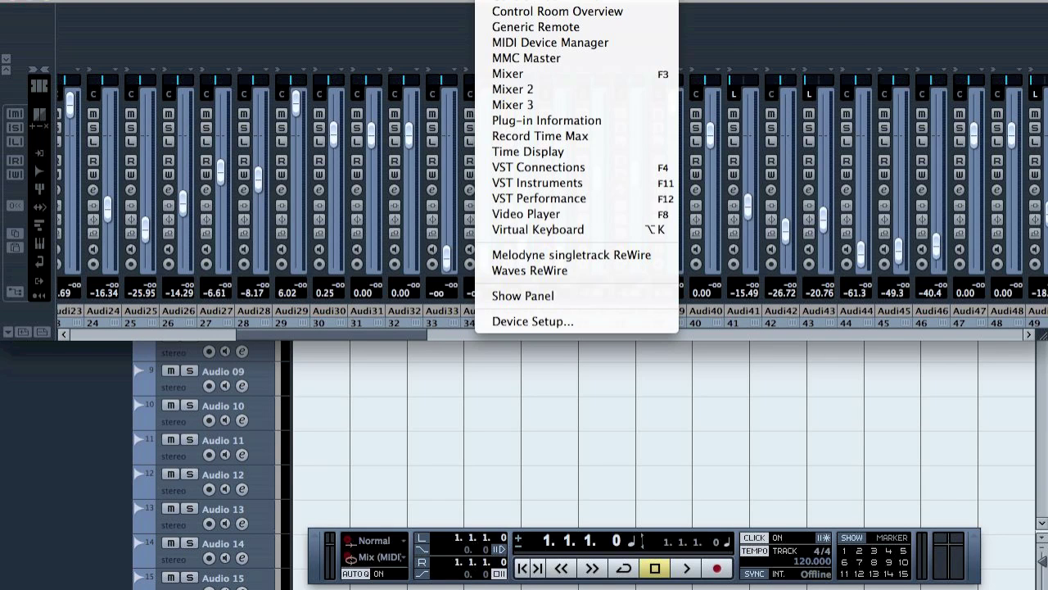
left_click(588, 325)
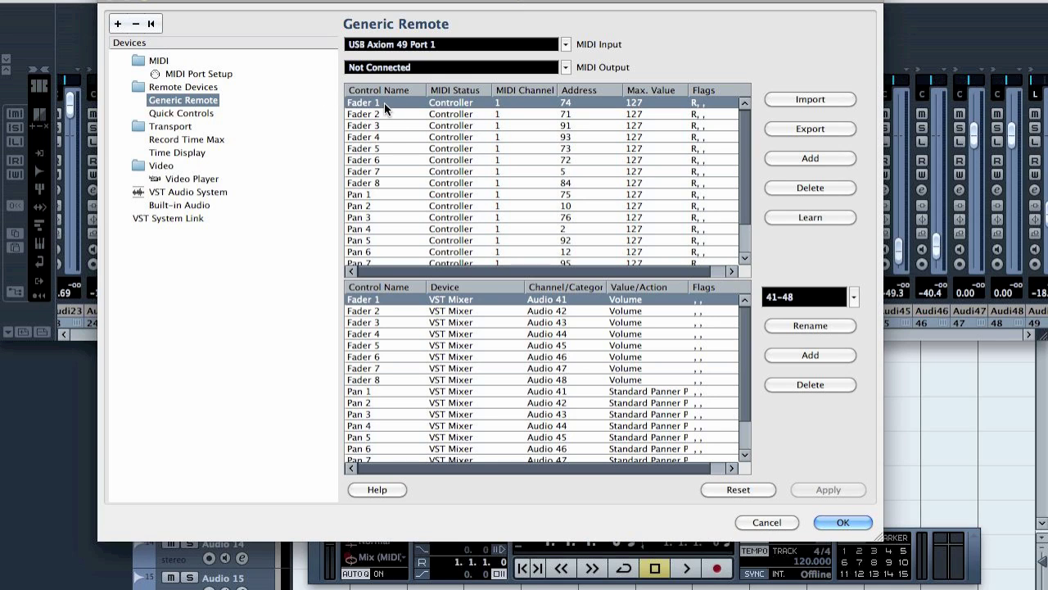
scroll(381, 197, "down", 3)
scroll(385, 196, "up", 3)
scroll(383, 148, "down", 3)
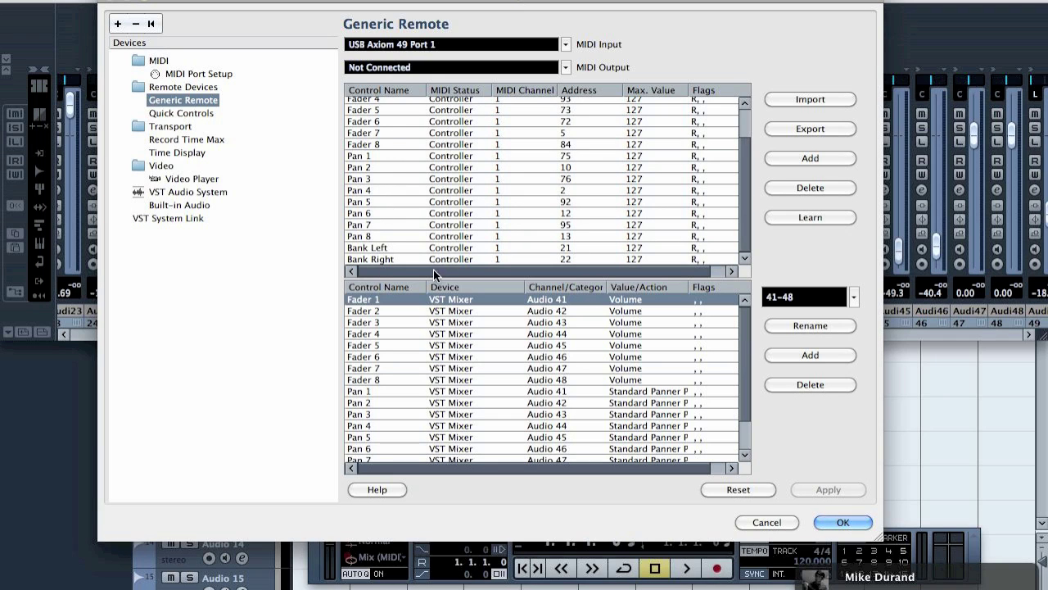
key("Home")
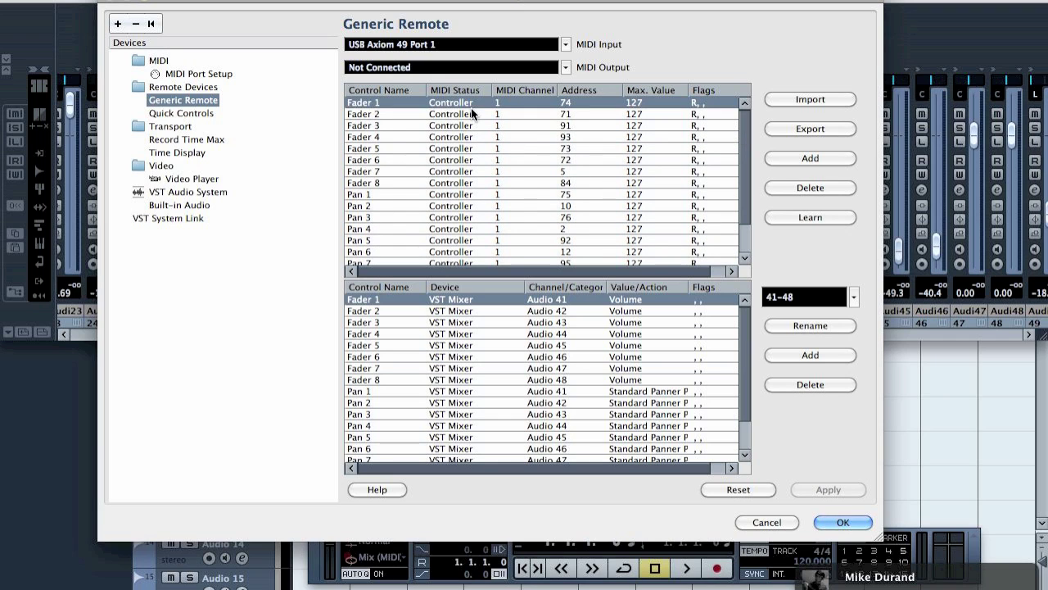
left_click(814, 217)
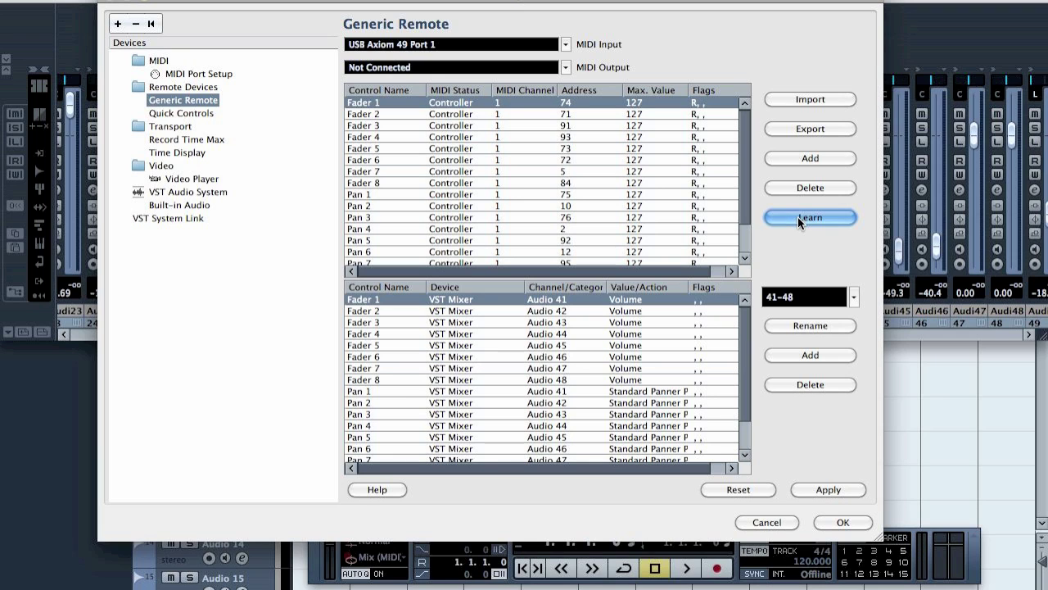
scroll(458, 201, "down", 2)
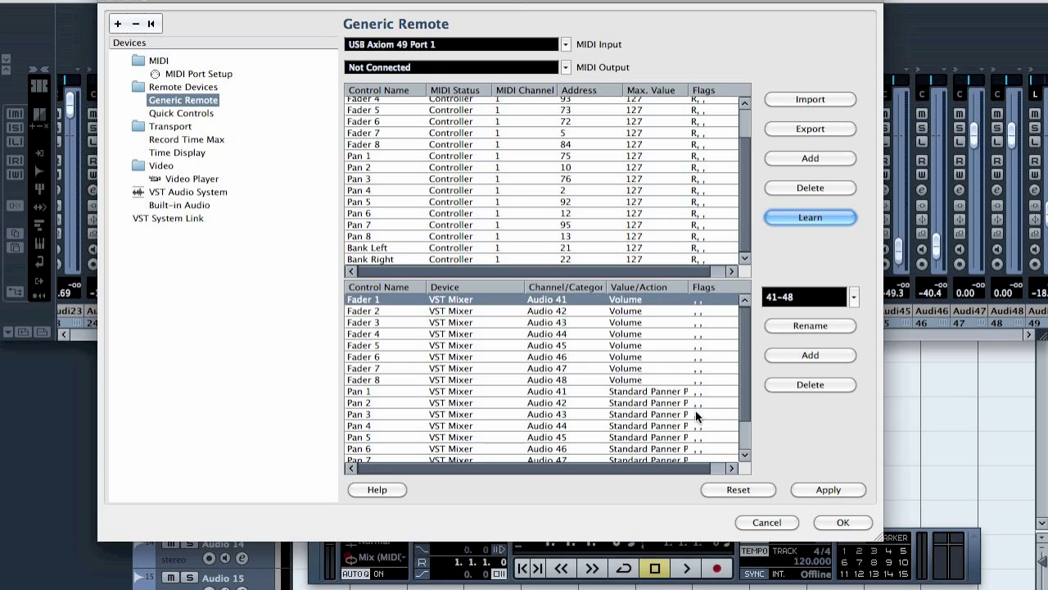
scroll(582, 373, "down", 2)
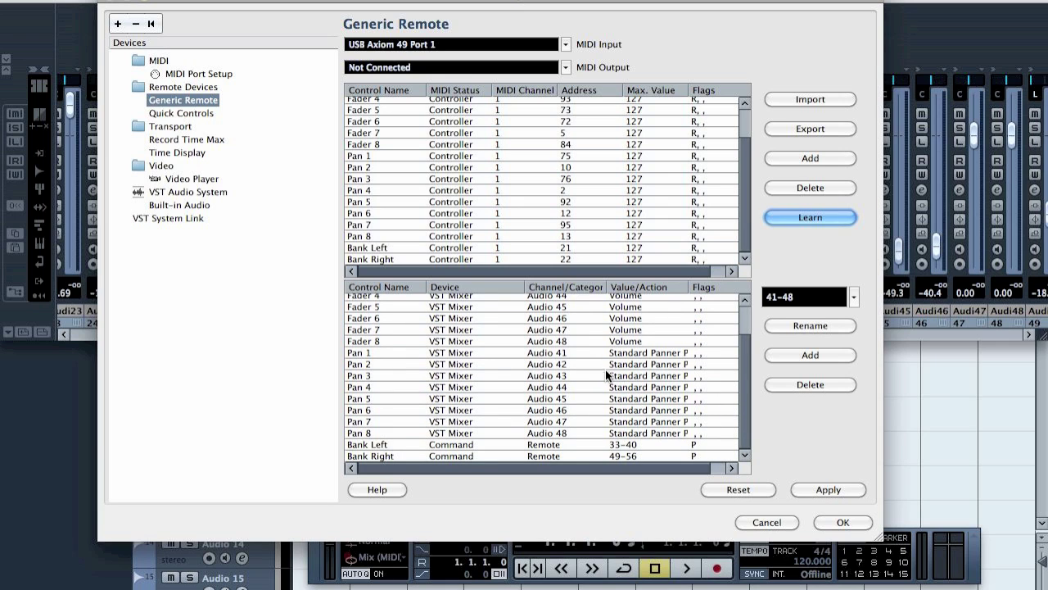
left_click(466, 443)
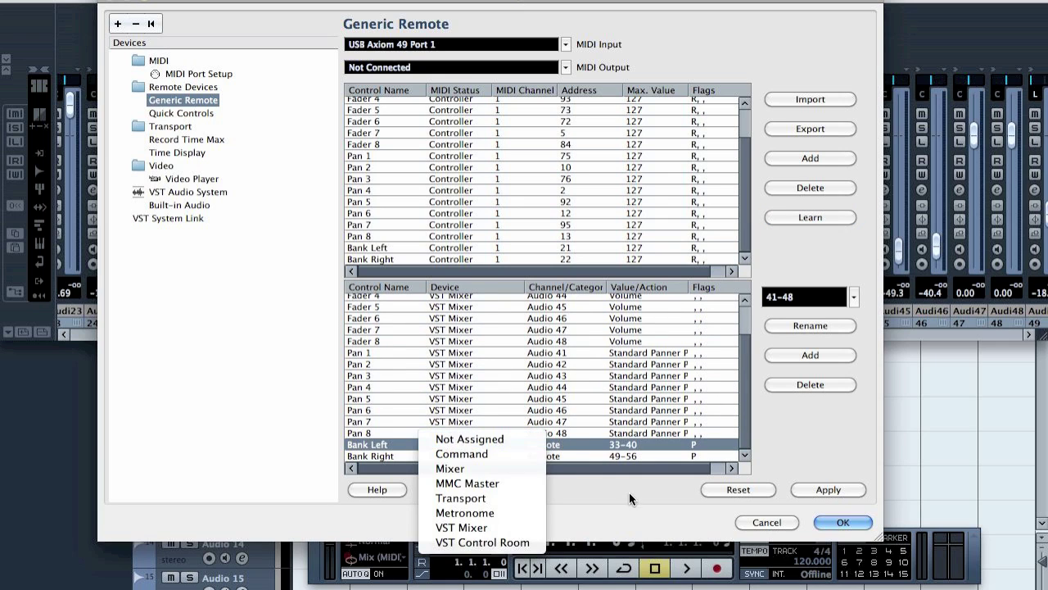
left_click(576, 444)
left_click(643, 446)
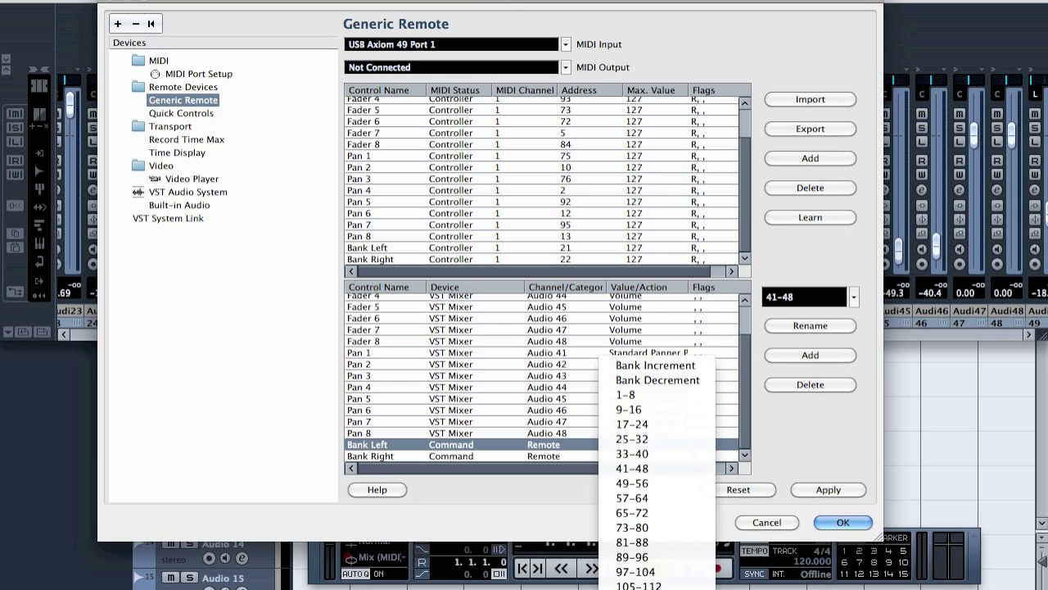
left_click(509, 498)
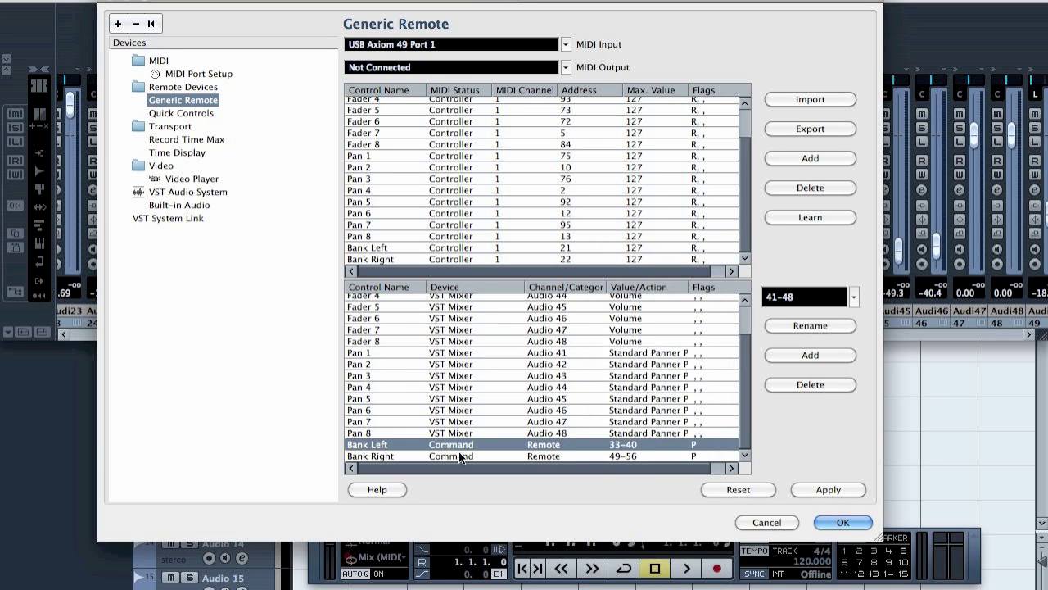
Keep Fader 1 mapped to VST Mixer Volume, then launch Smultron with a new document
scroll(473, 422, "up", 1)
left_click(453, 300)
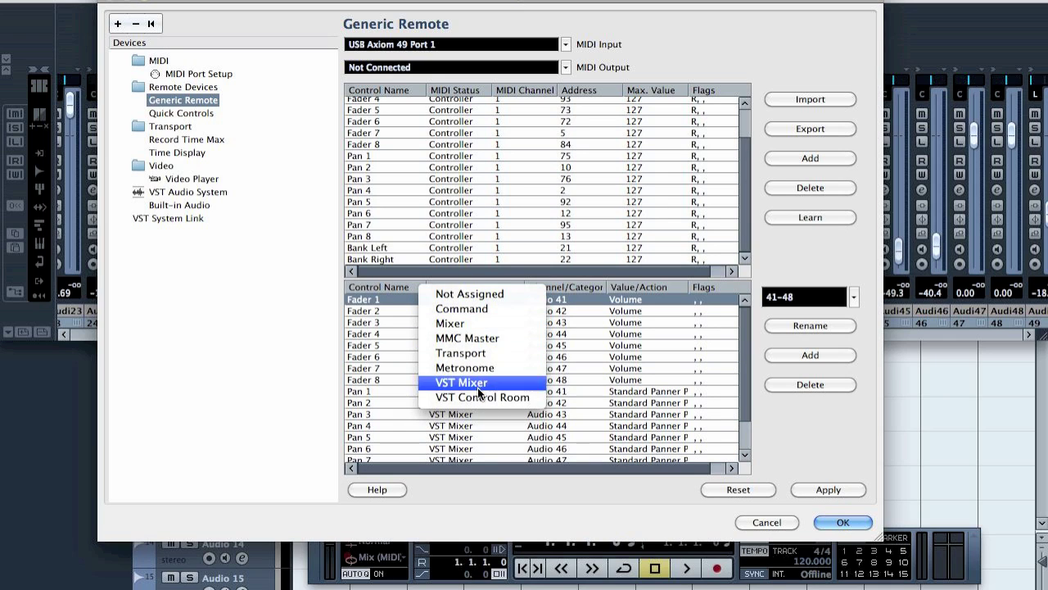
left_click(763, 265)
left_click(634, 305)
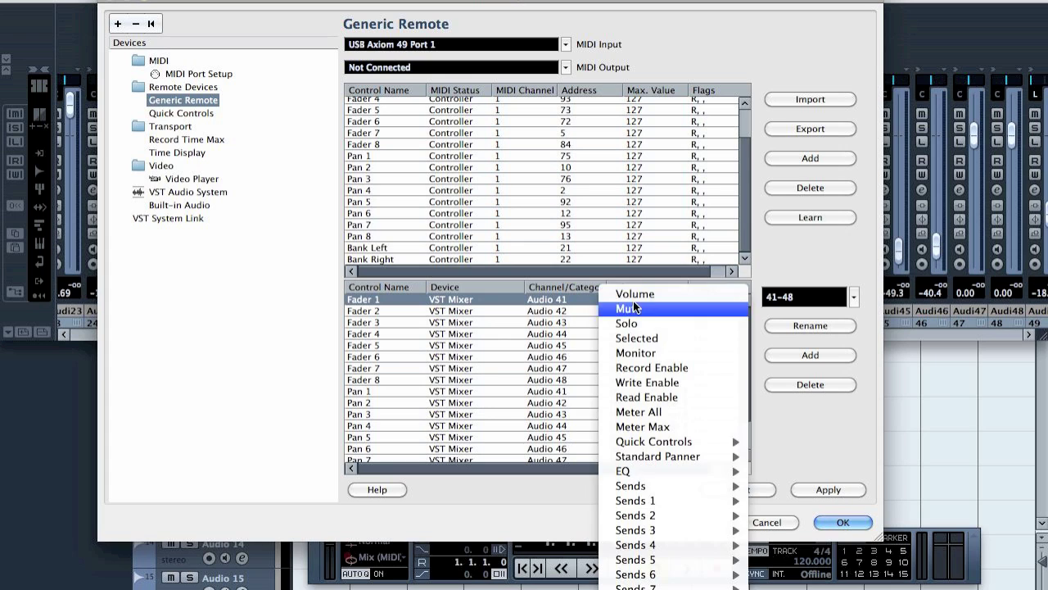
left_click(807, 261)
mouse_move(525, 587)
left_click(289, 573)
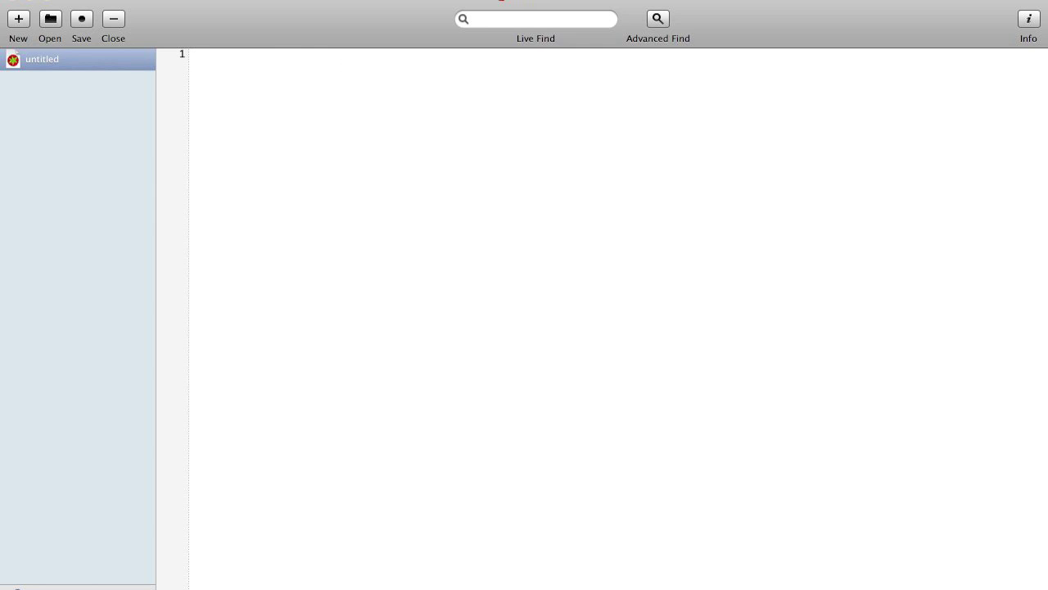
Open mixer_xml.php from Open Recent, scroll to its end, then return to Cubase
left_click(121, 0)
mouse_move(289, 74)
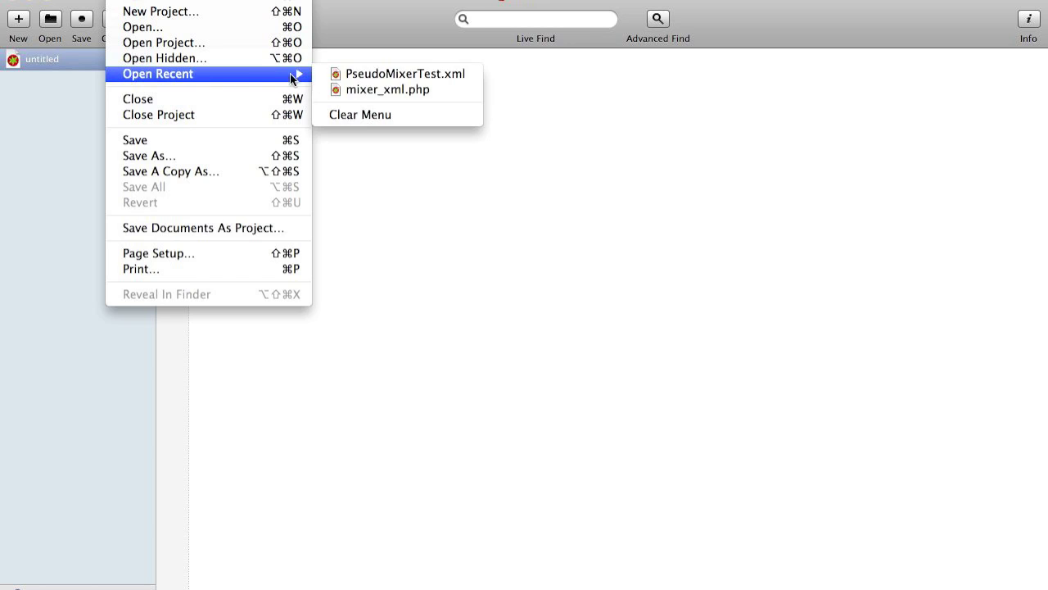
left_click(391, 88)
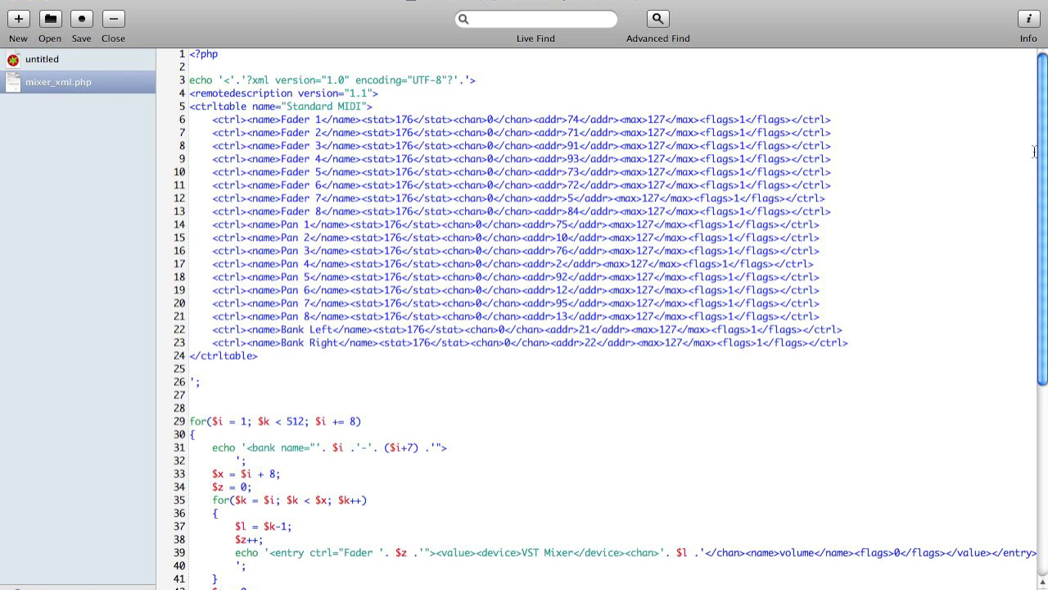
left_click_drag(1042, 98, 1016, 320)
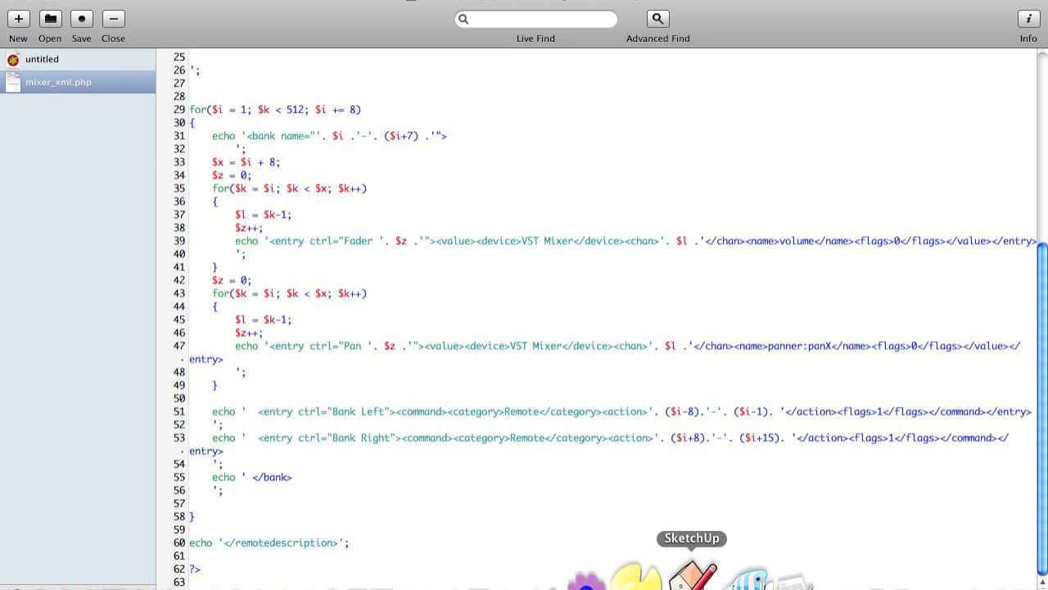
left_click(567, 573)
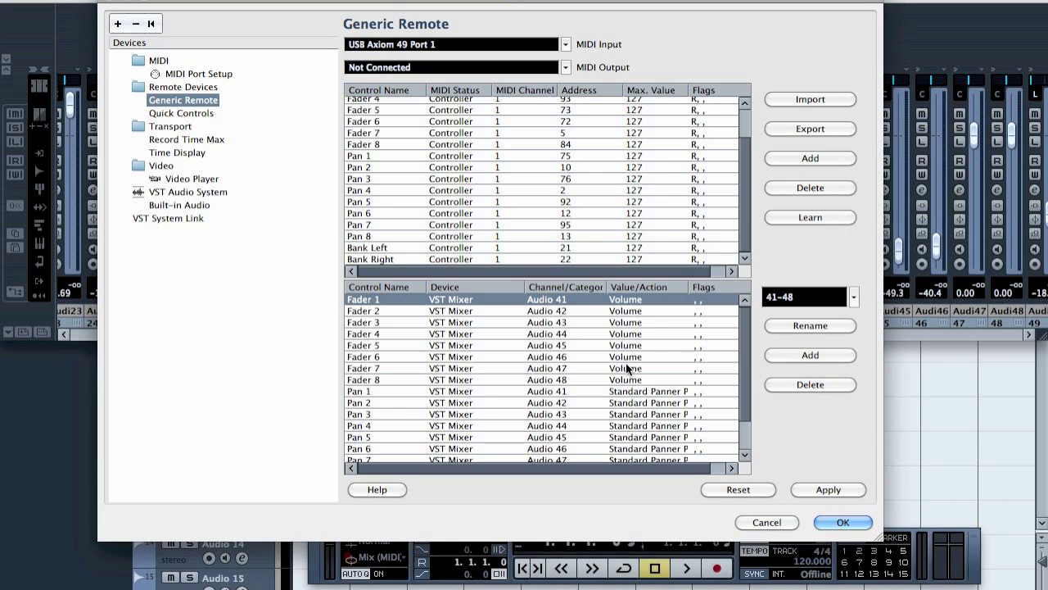
Switch the Generic Remote bank to 1-8, then to 505-512, and check Bank Right's action
left_click(852, 297)
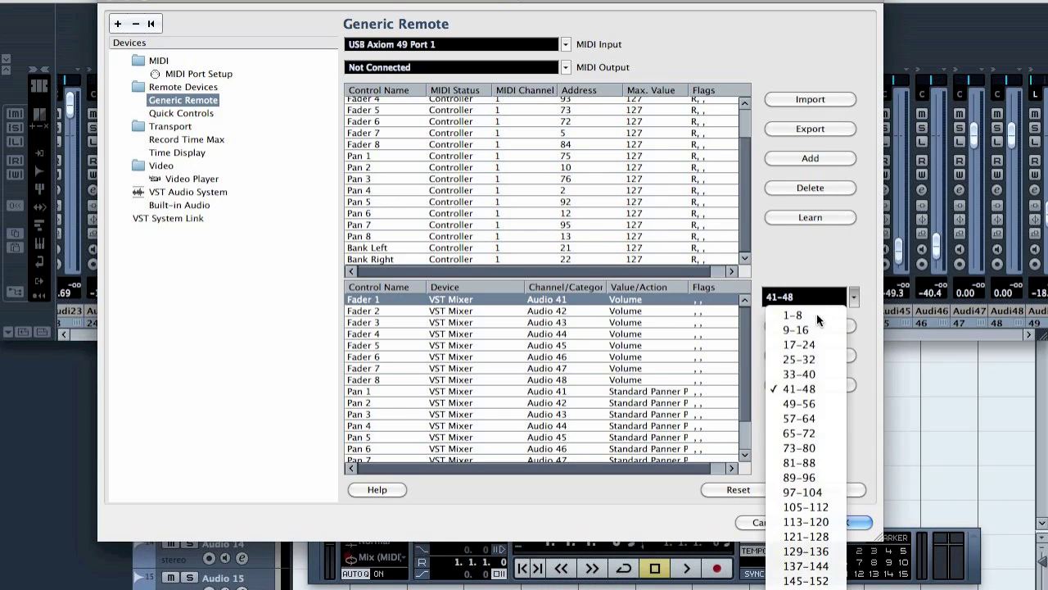
left_click(817, 312)
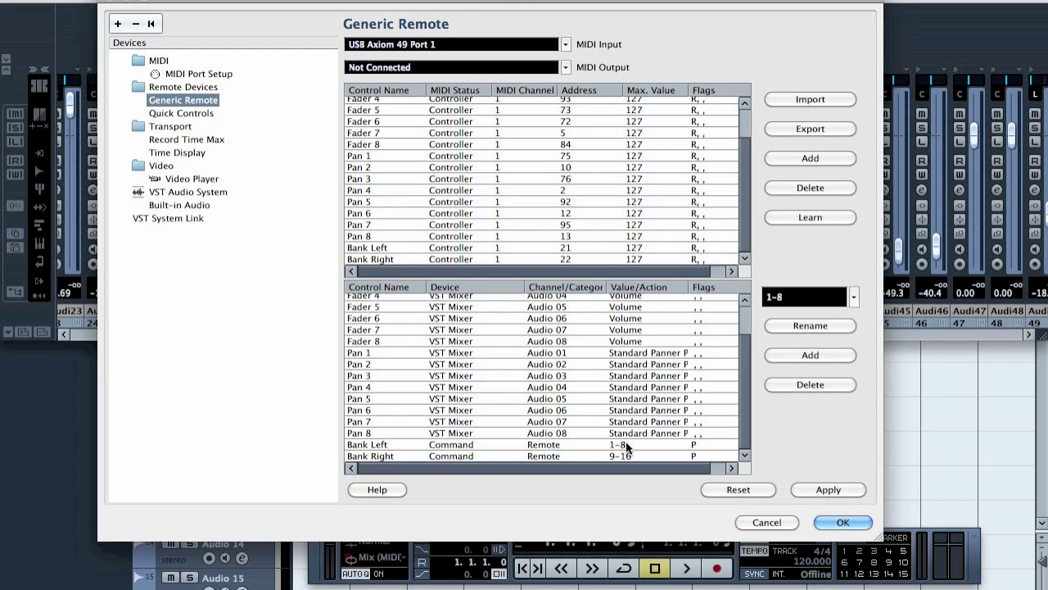
left_click(855, 297)
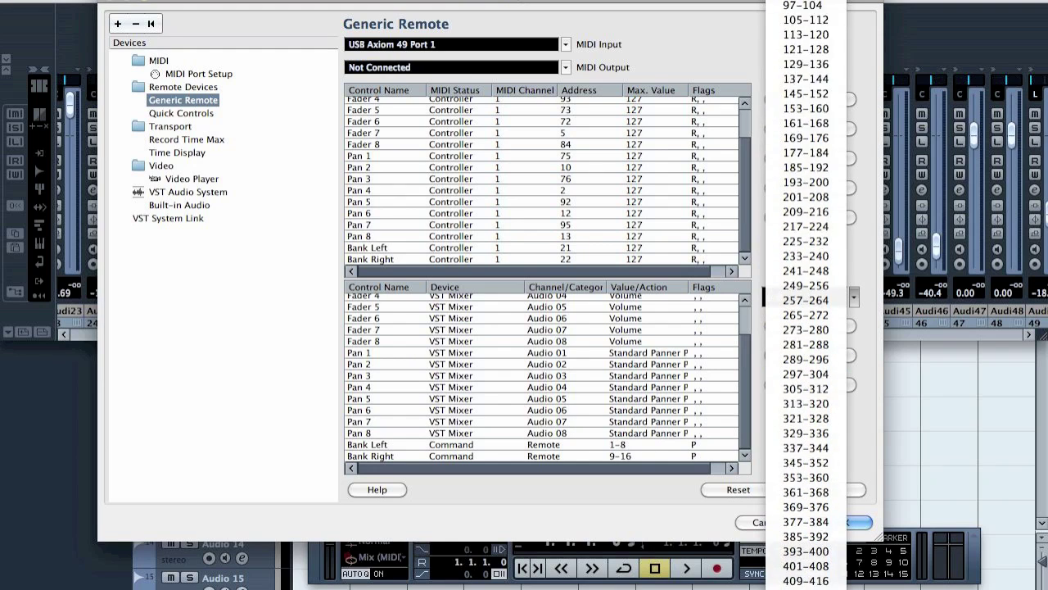
left_click(806, 583)
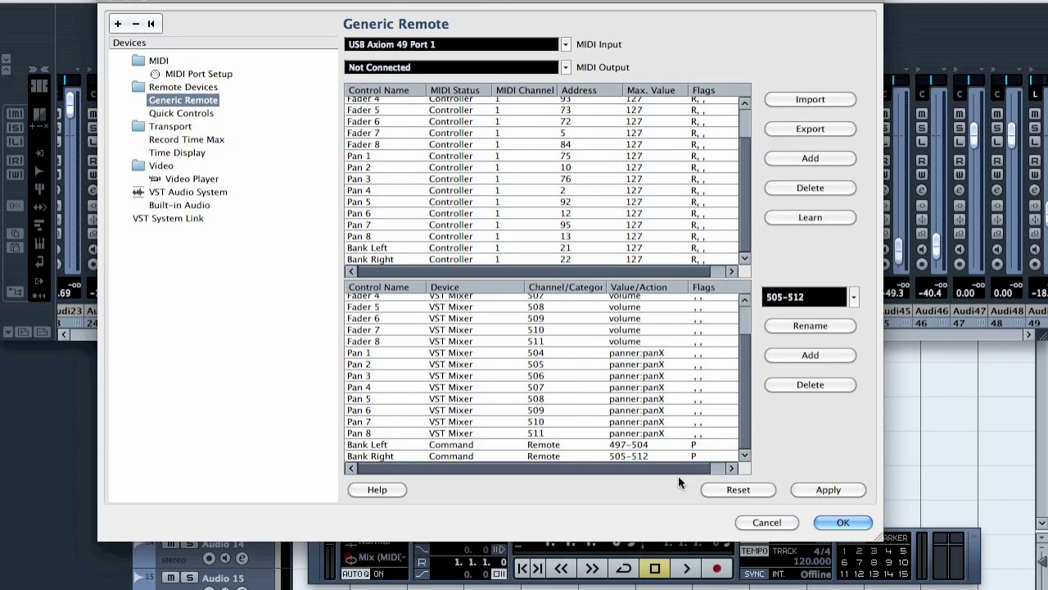
left_click(625, 455)
left_click(632, 453)
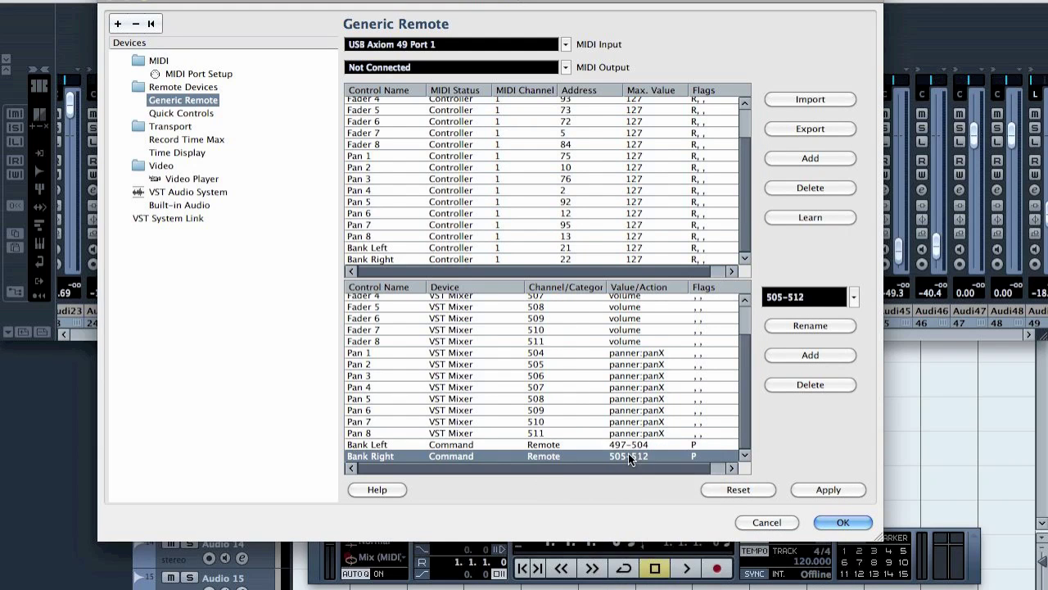